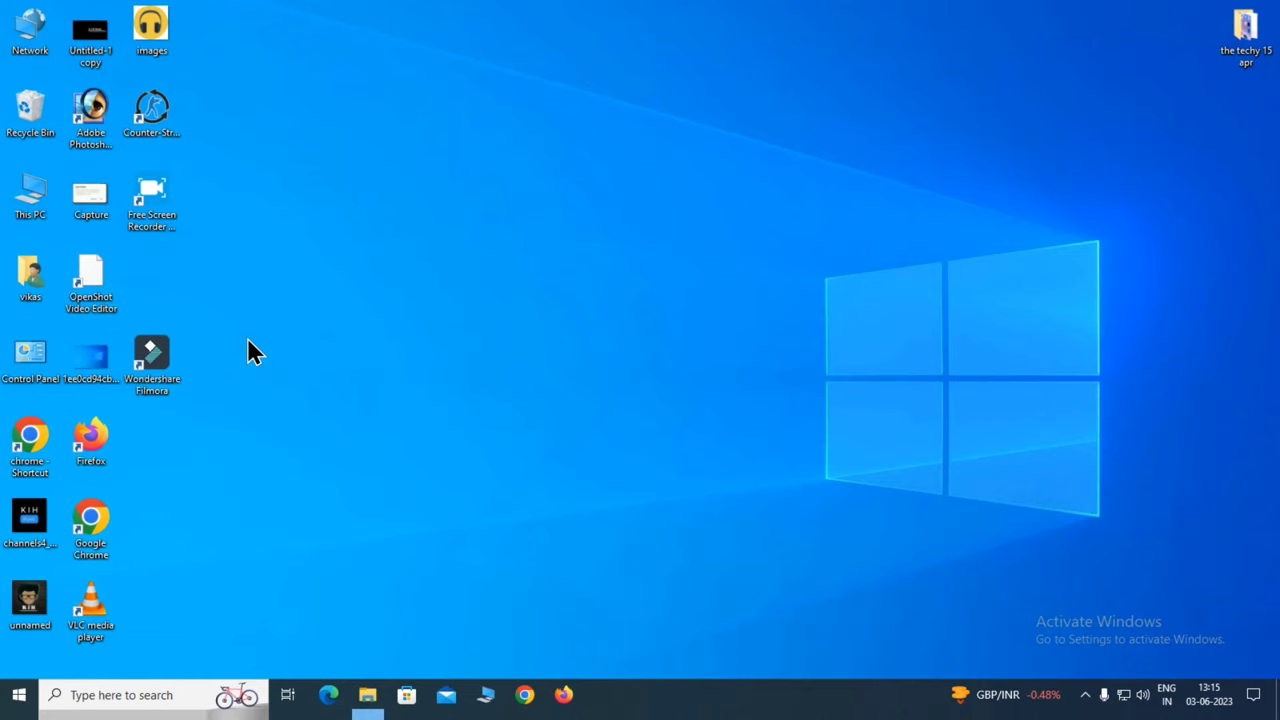
- Open Google Chrome and search Google for "sound drivers for windows 7"
click(525, 694)
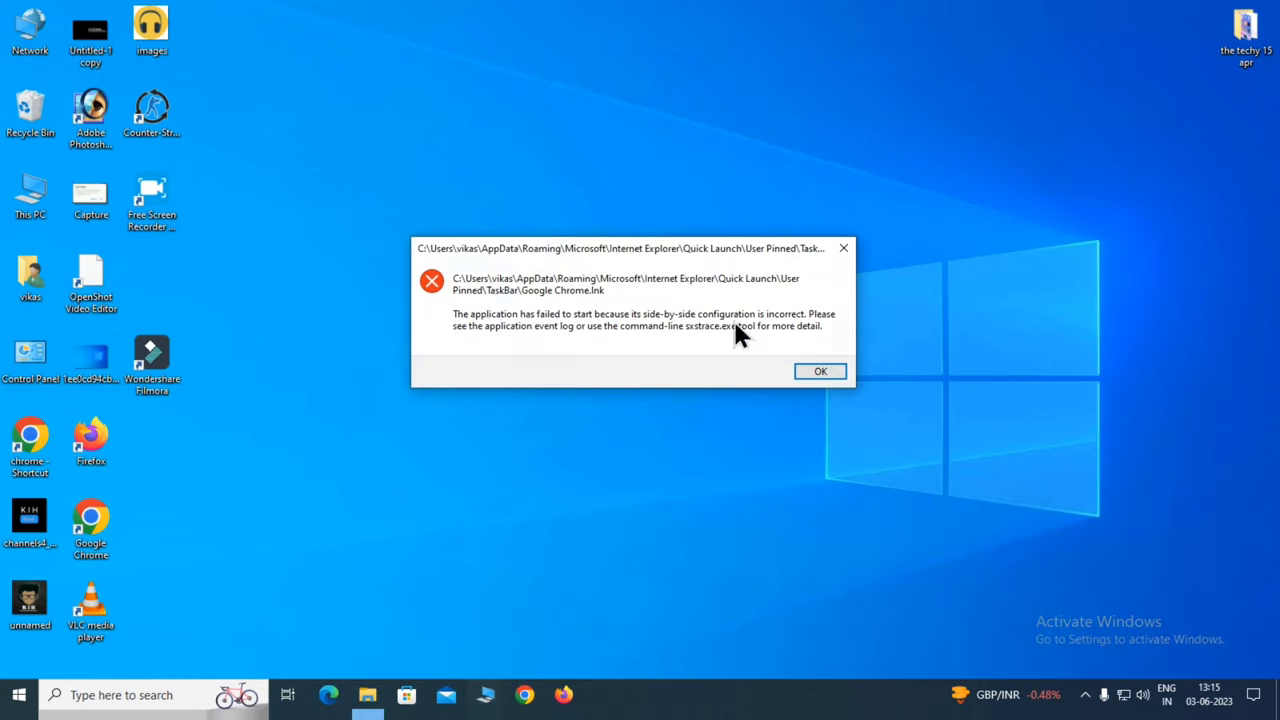
click(840, 250)
double_click(29, 440)
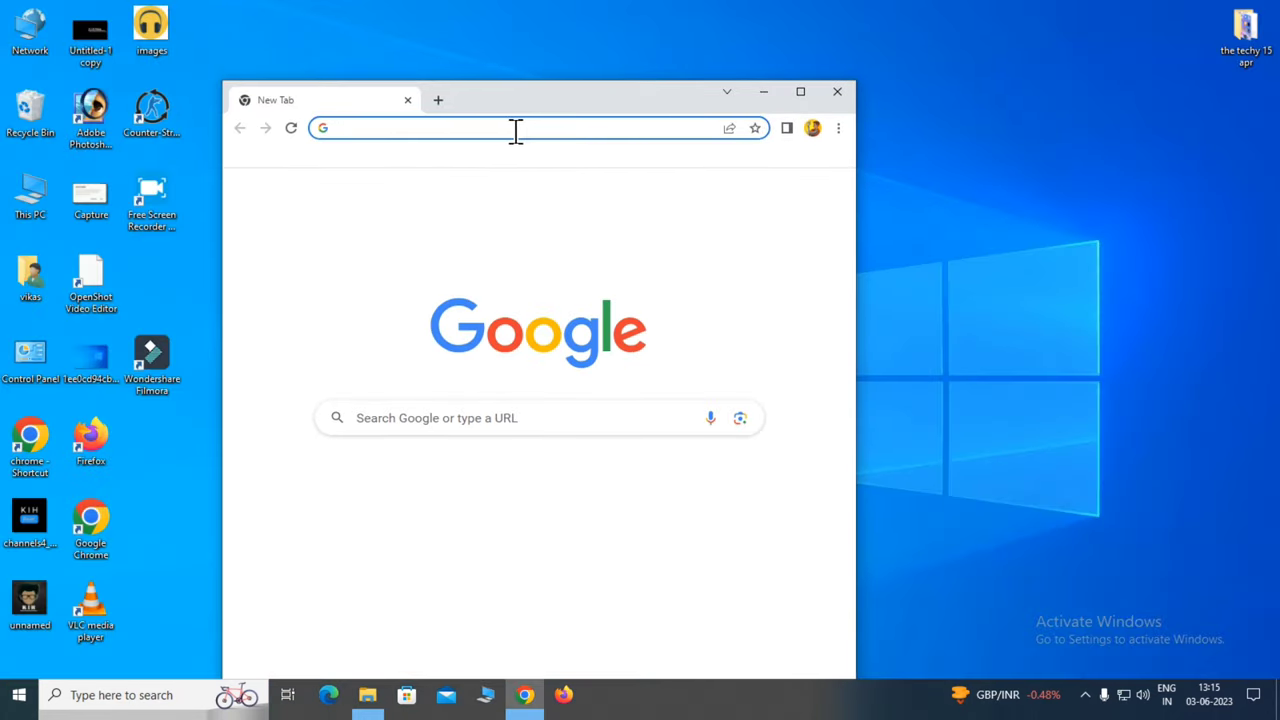
click(513, 128)
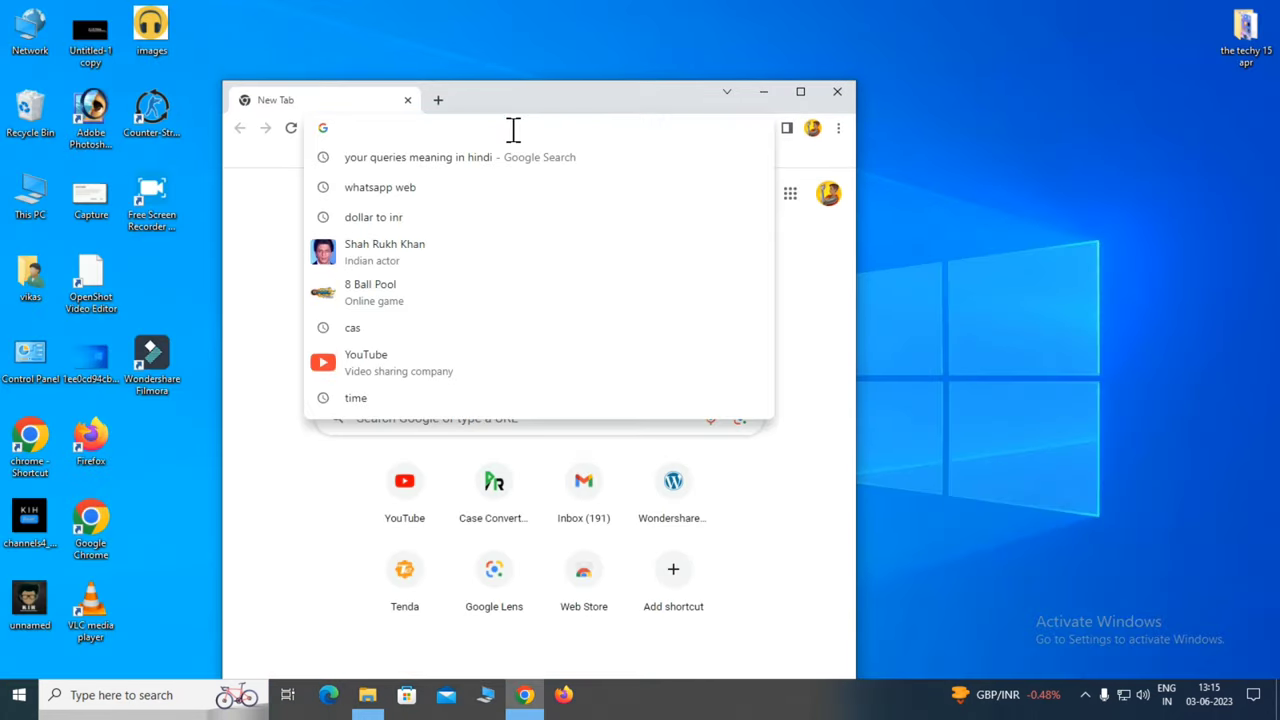
text(sound dr)
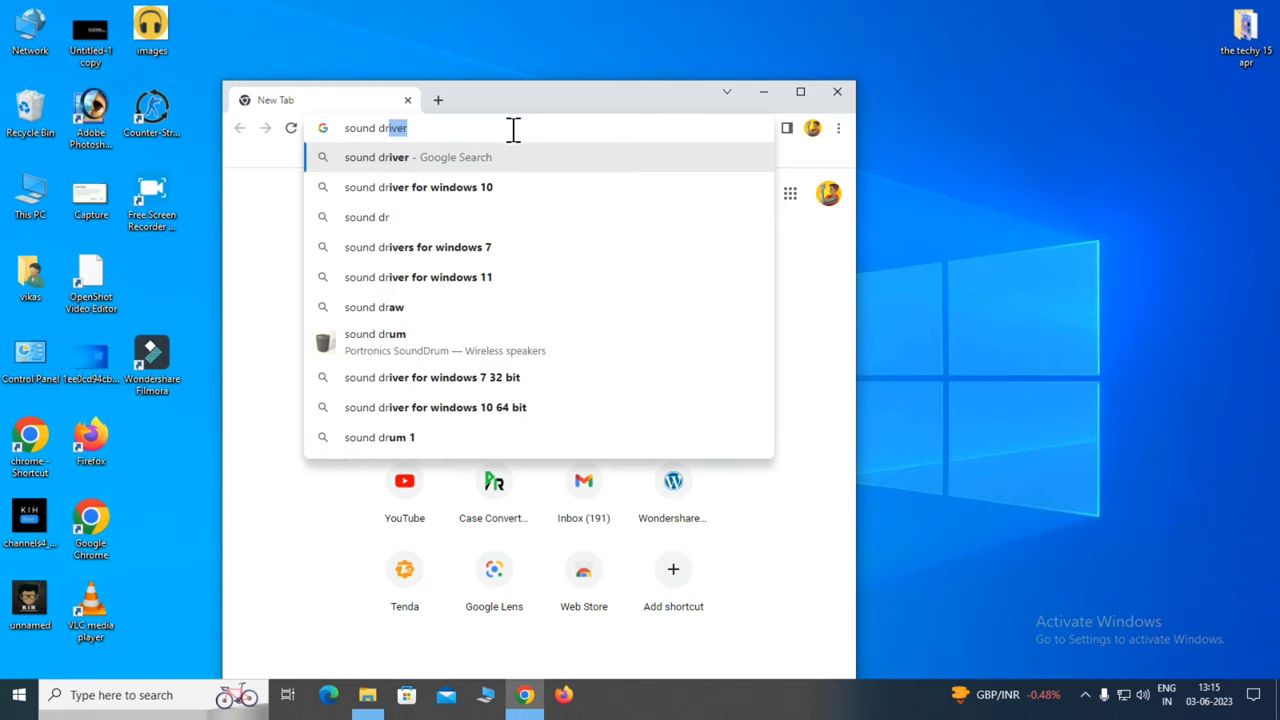
key(Down)
key(Down)
key(Down)
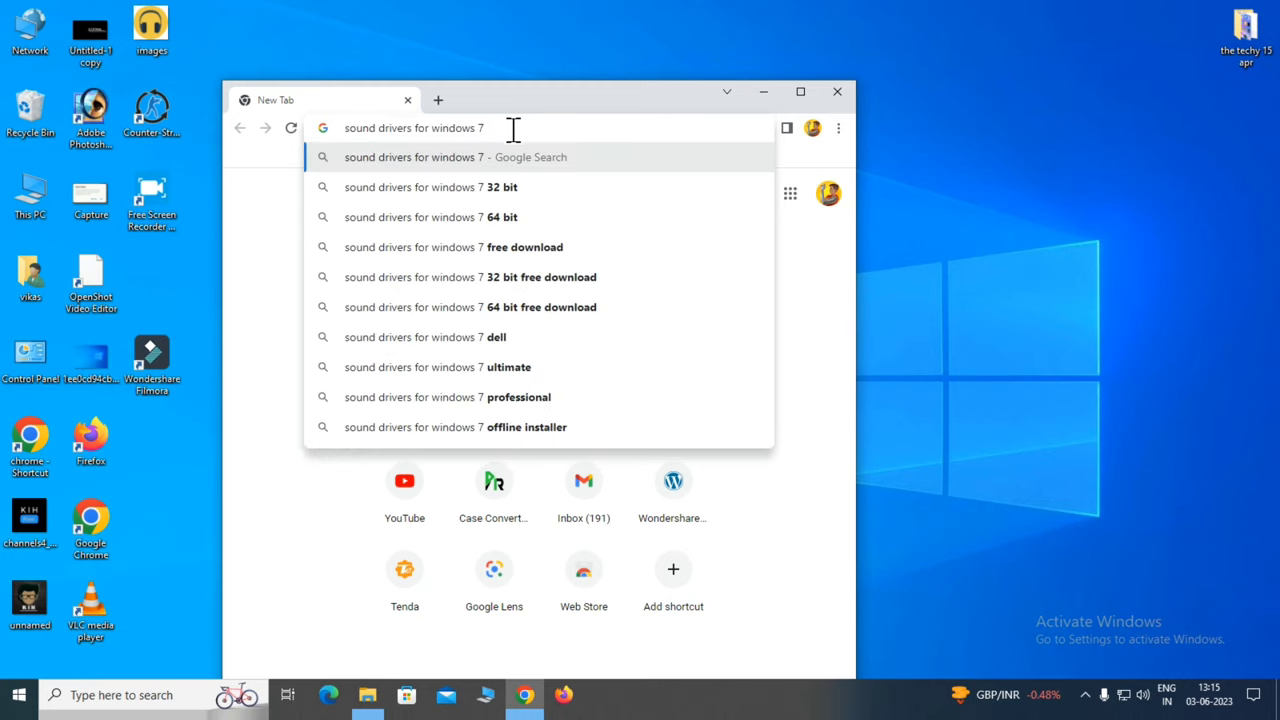
key(Return)
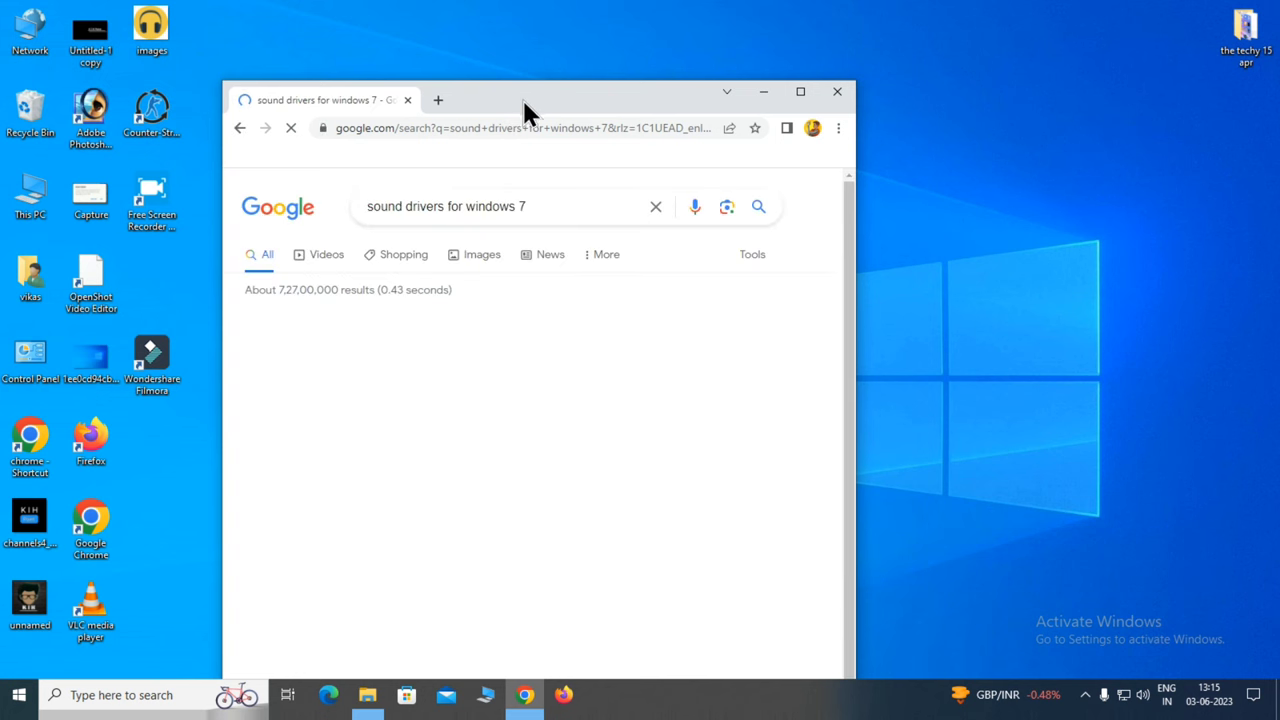
- Look through the search results for Windows 7 audio driver downloads and close the browser
drag(510, 90, 515, 71)
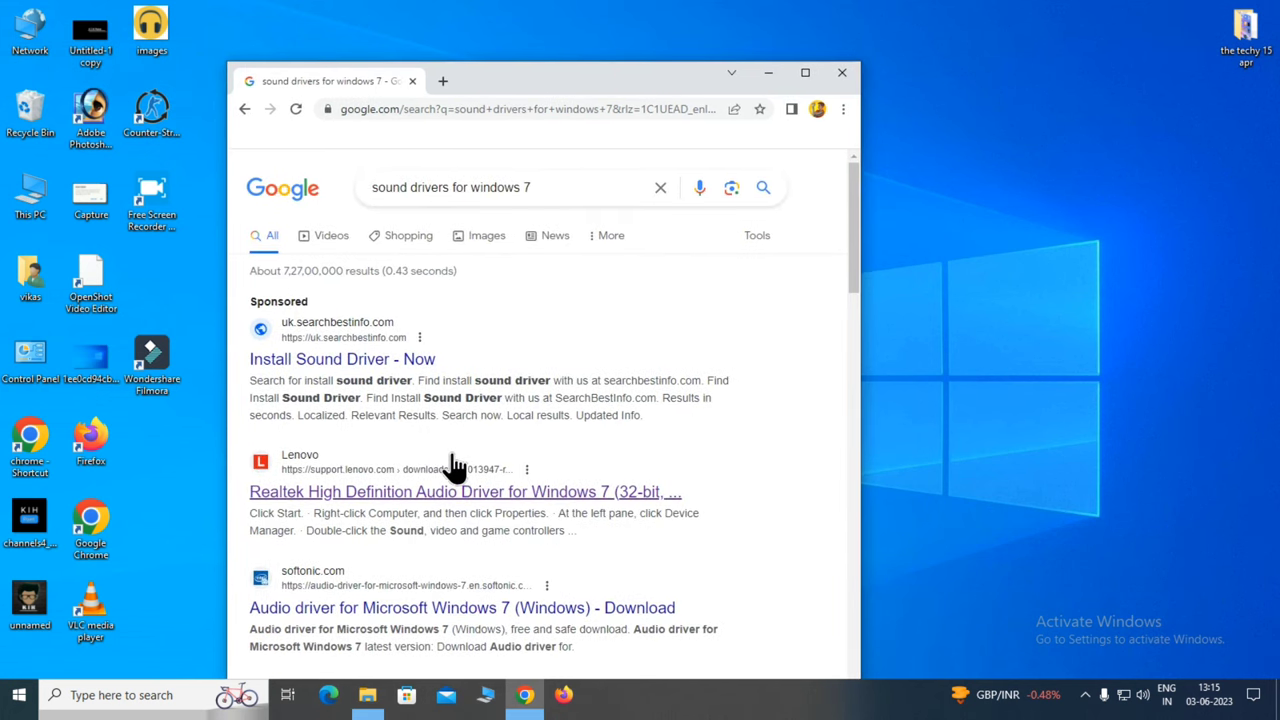
scroll(451, 466, down, 3)
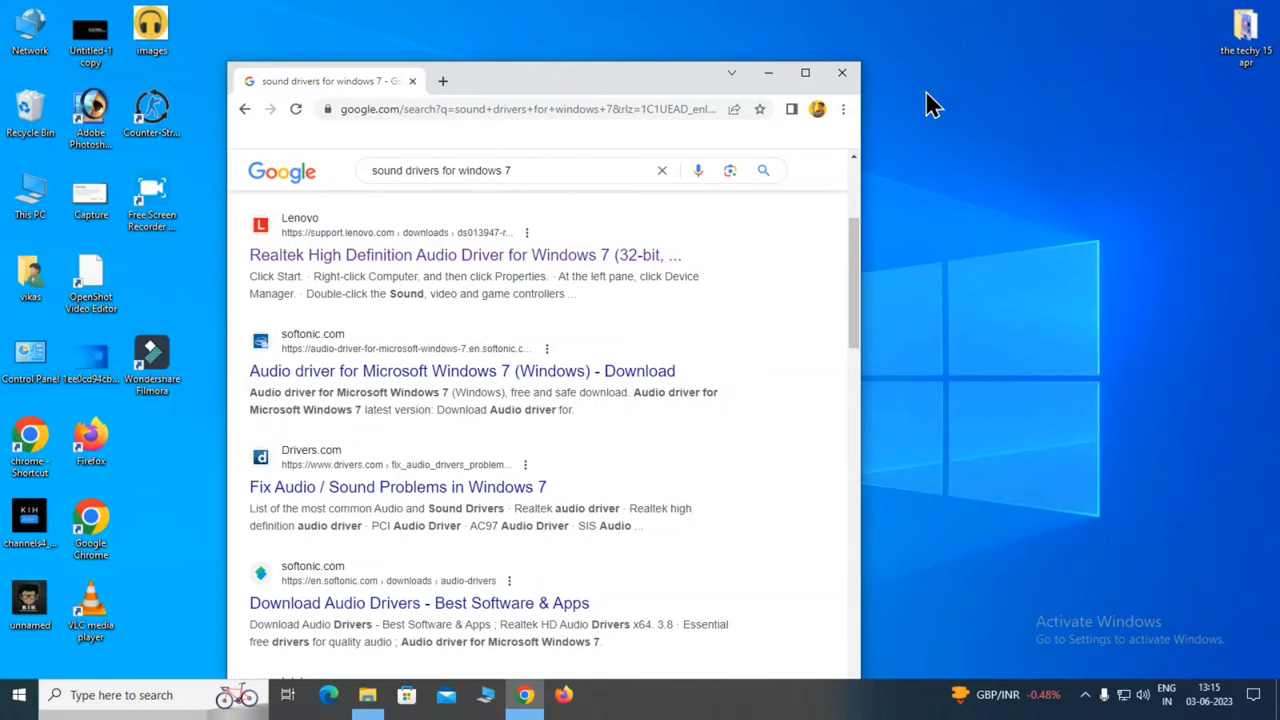
click(842, 72)
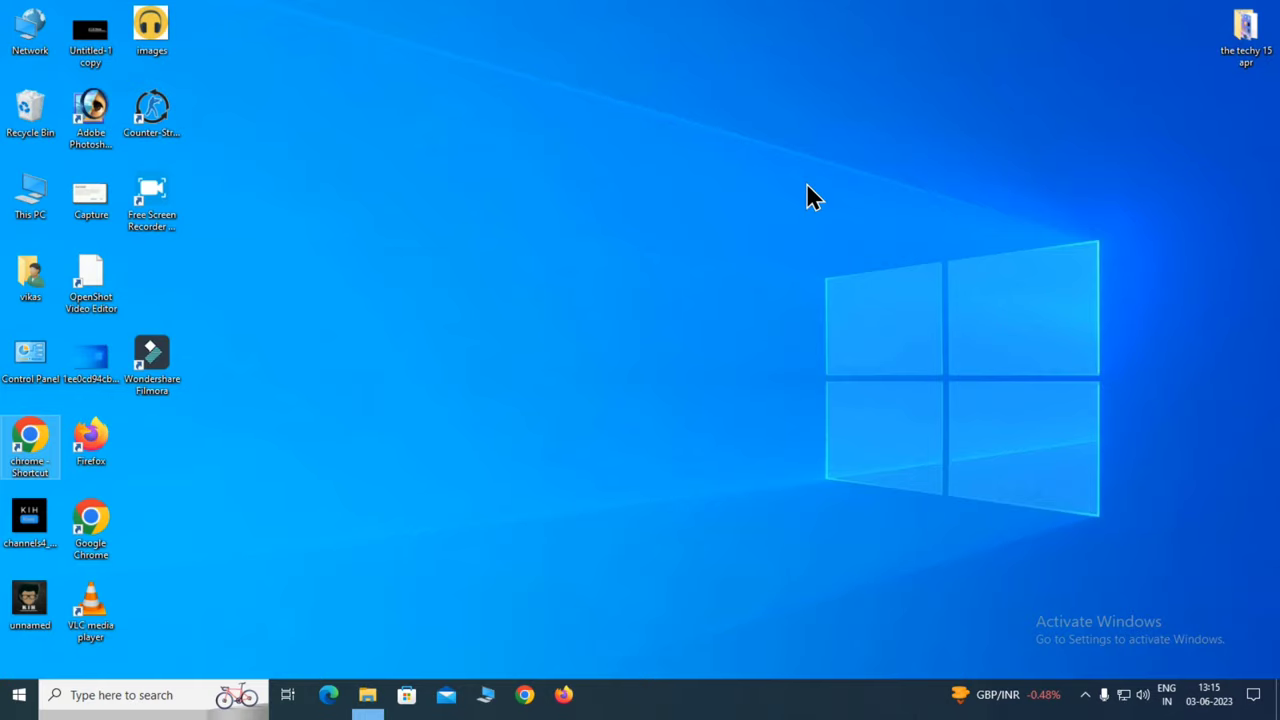
- Open the Sound dialog from the Hardware and Sound category of Control Panel
key(super)
text(cont)
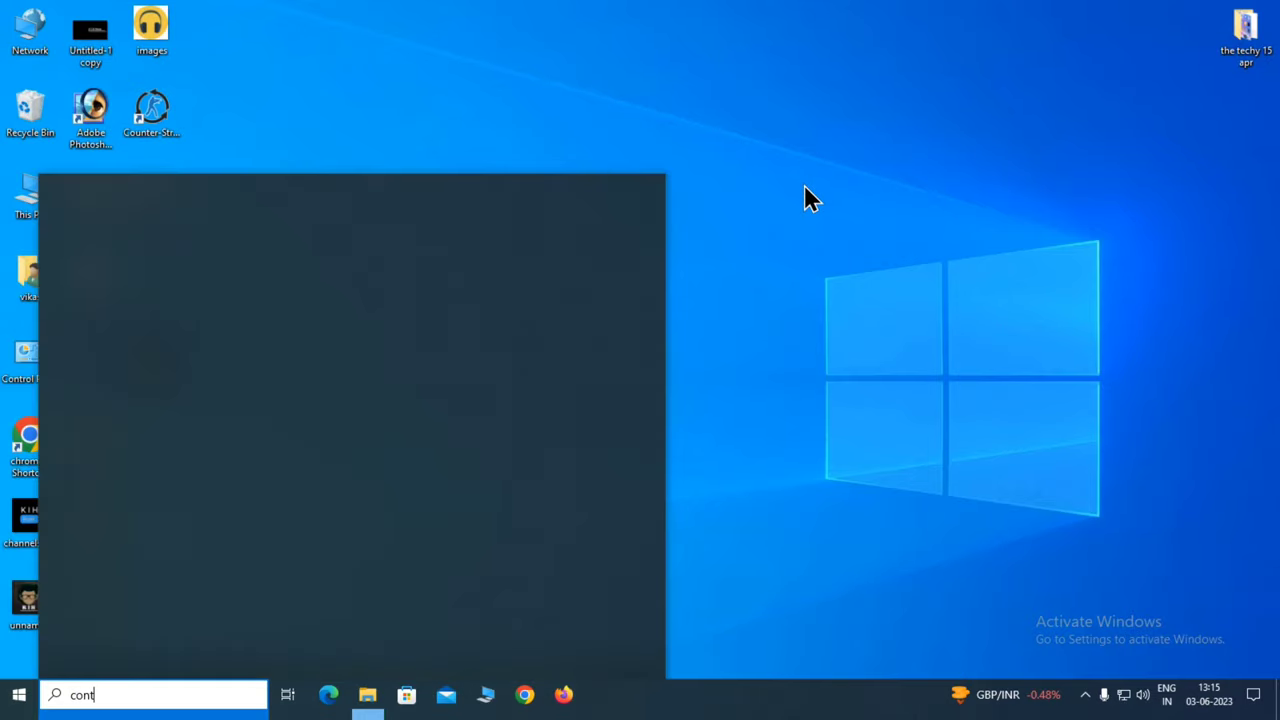
click(141, 274)
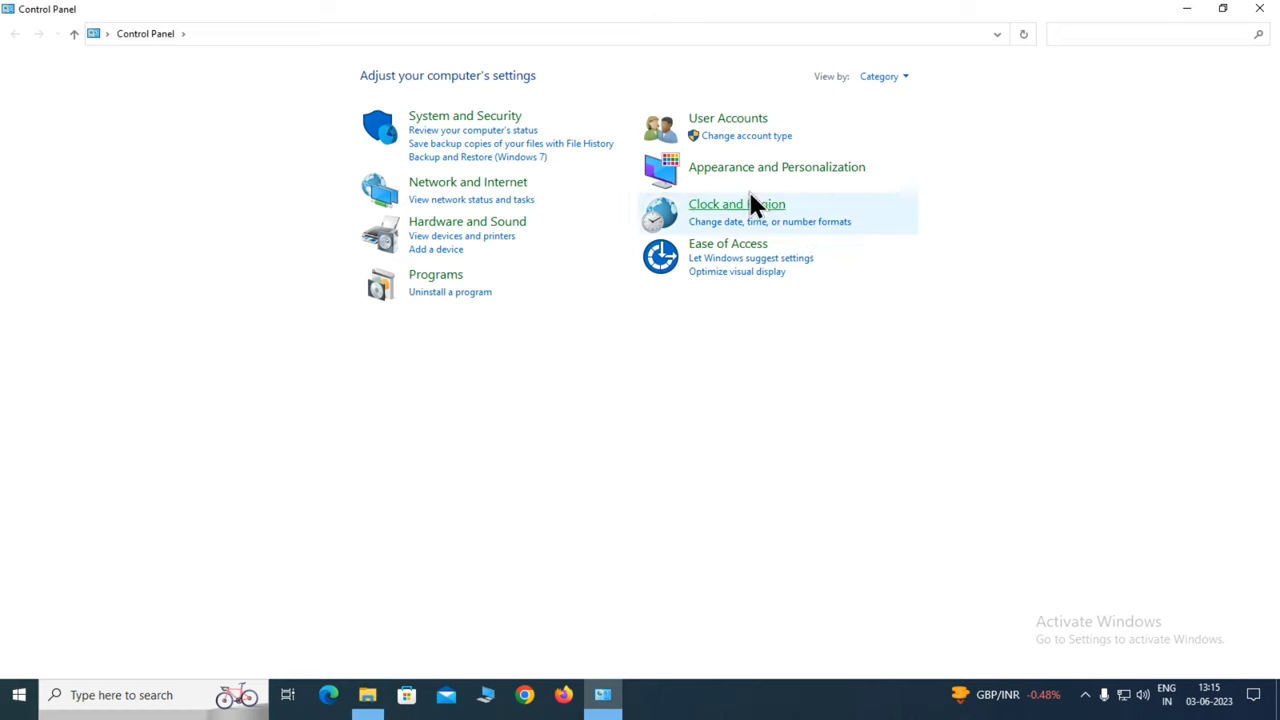
click(472, 222)
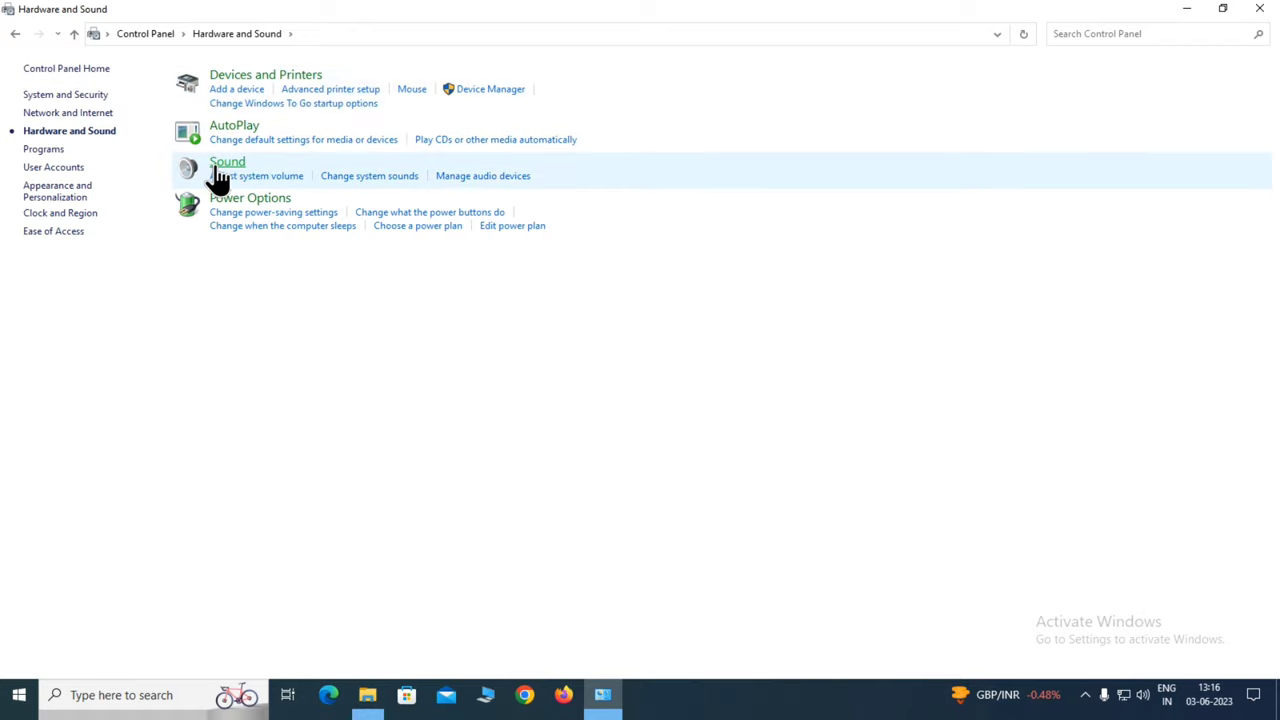
click(216, 172)
drag(234, 60, 462, 138)
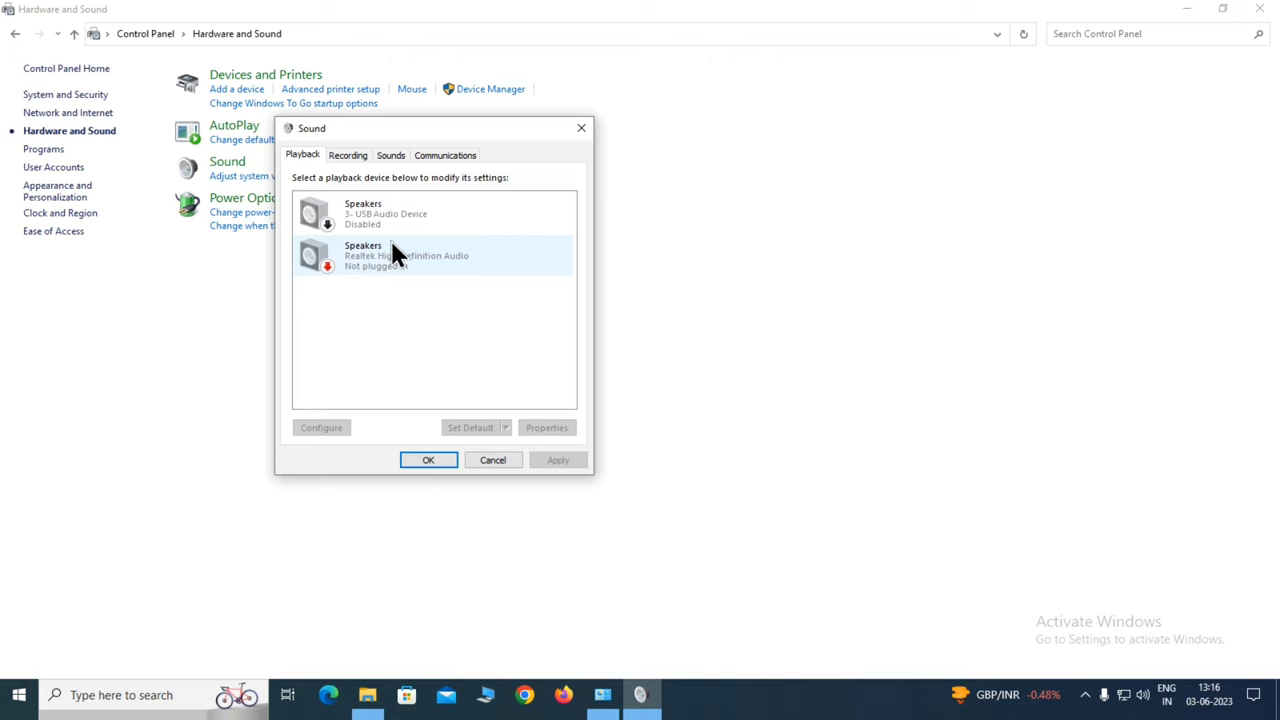
- Enable the USB Audio Device speakers in the list of playback devices
right_click(373, 219)
click(421, 239)
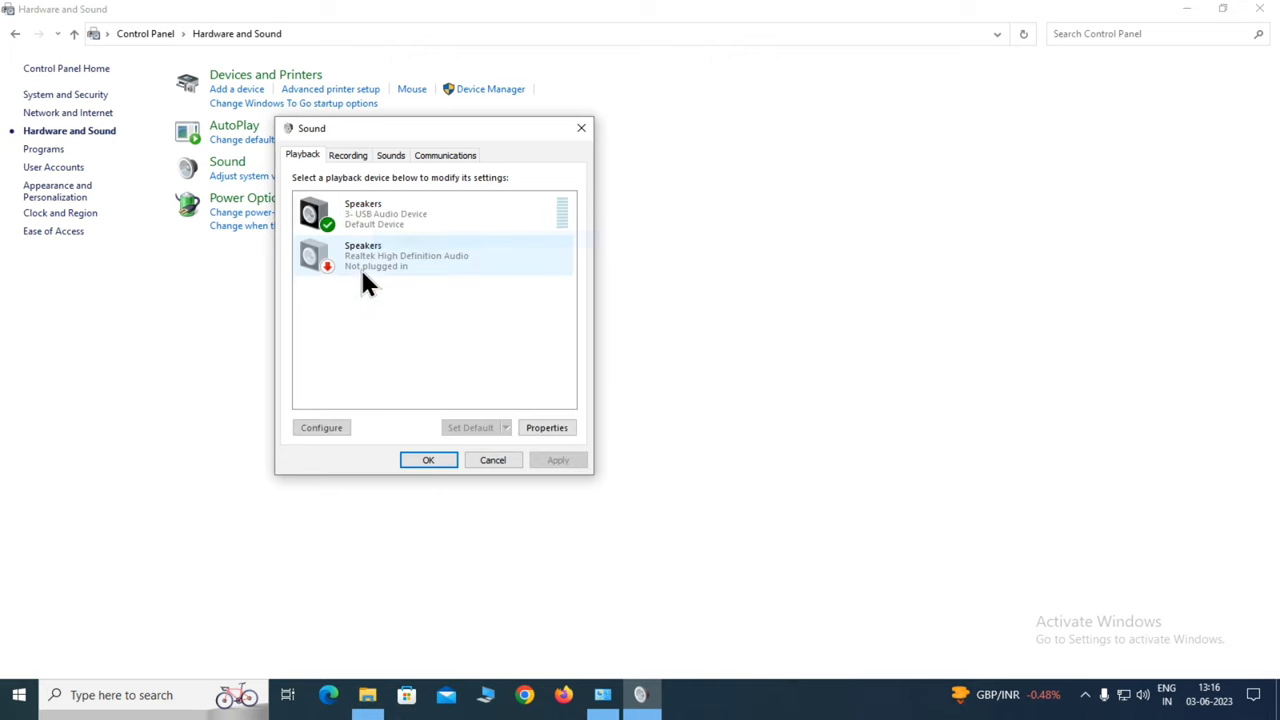
right_click(363, 215)
click(338, 299)
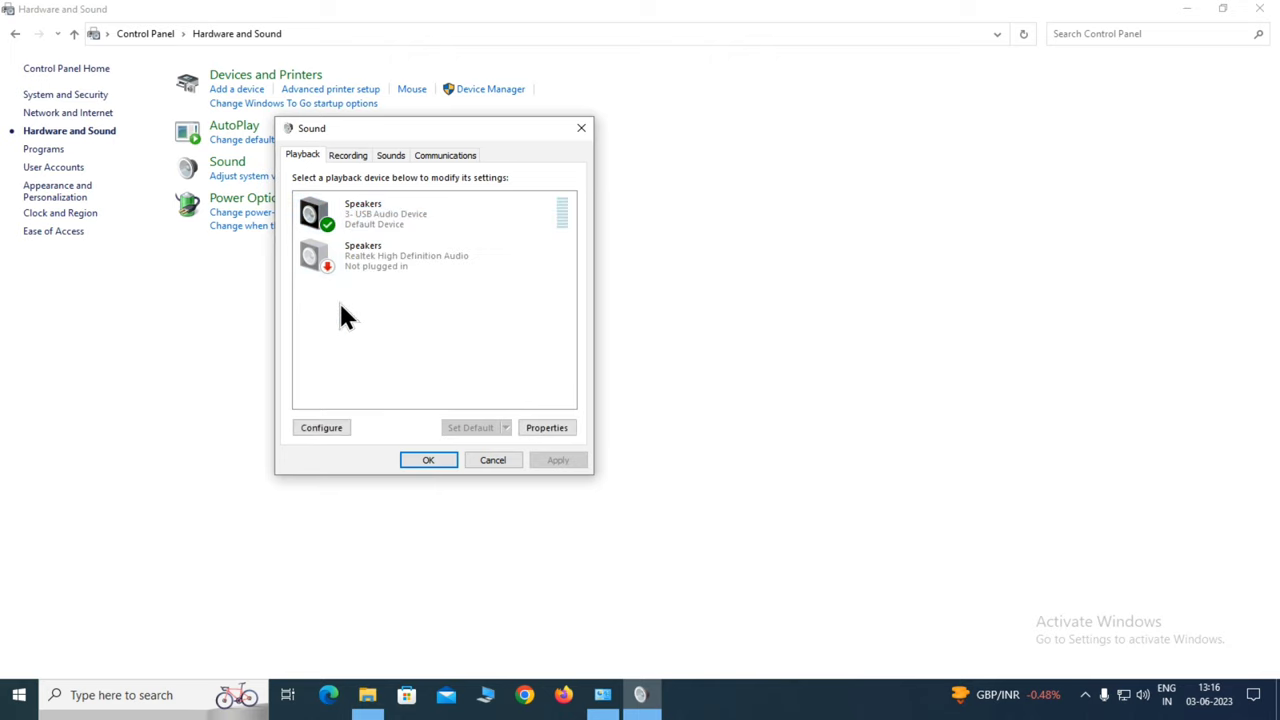
- Disable the Realtek High Definition Audio speakers and enable them again
right_click(351, 257)
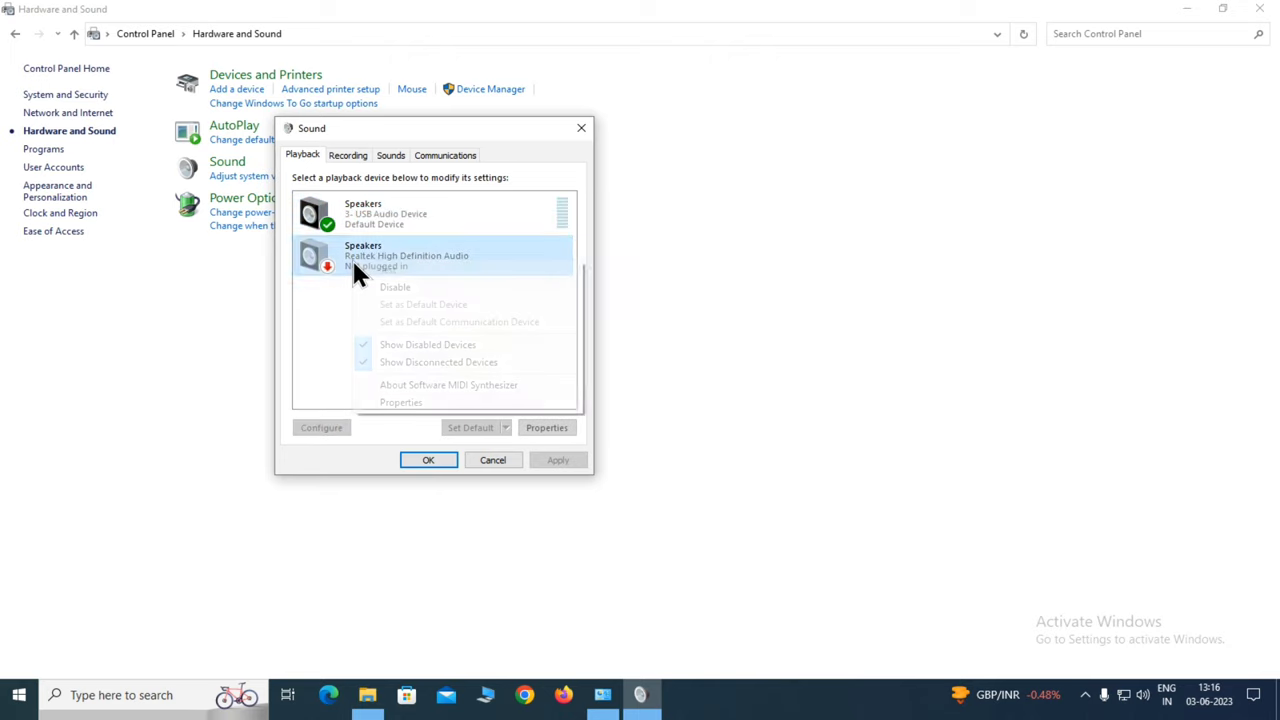
click(410, 287)
right_click(445, 249)
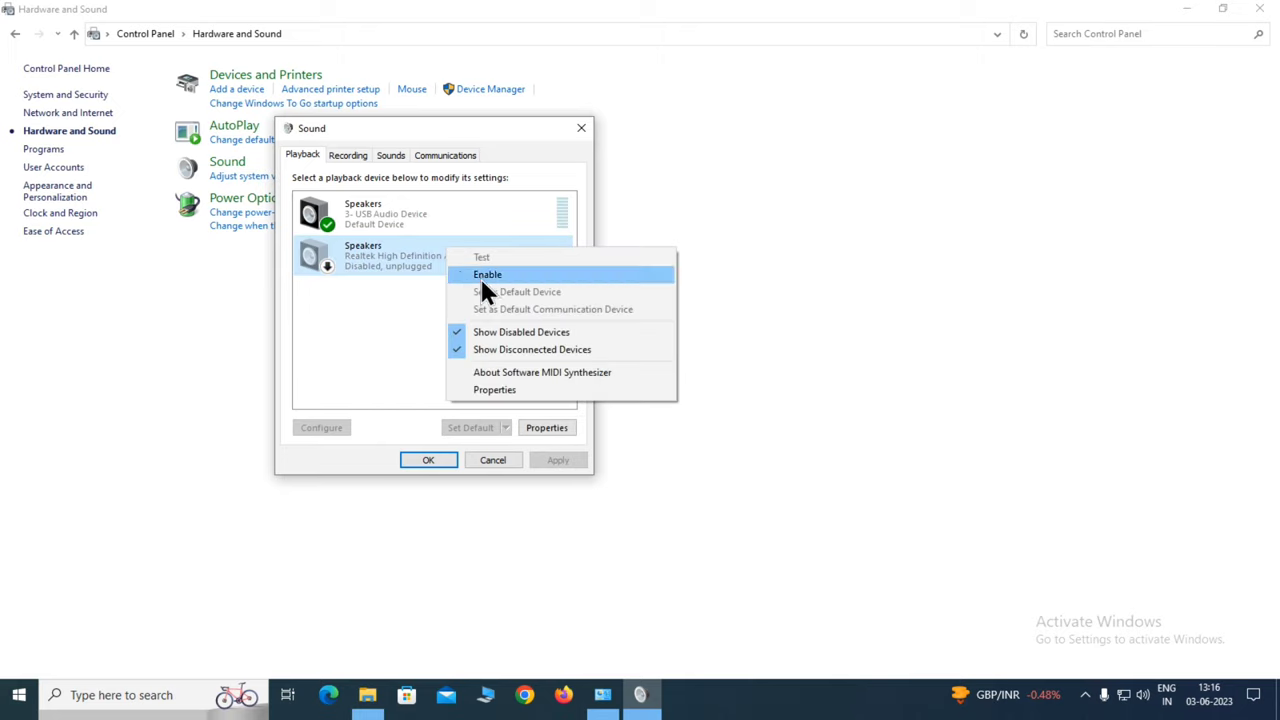
click(396, 297)
right_click(360, 264)
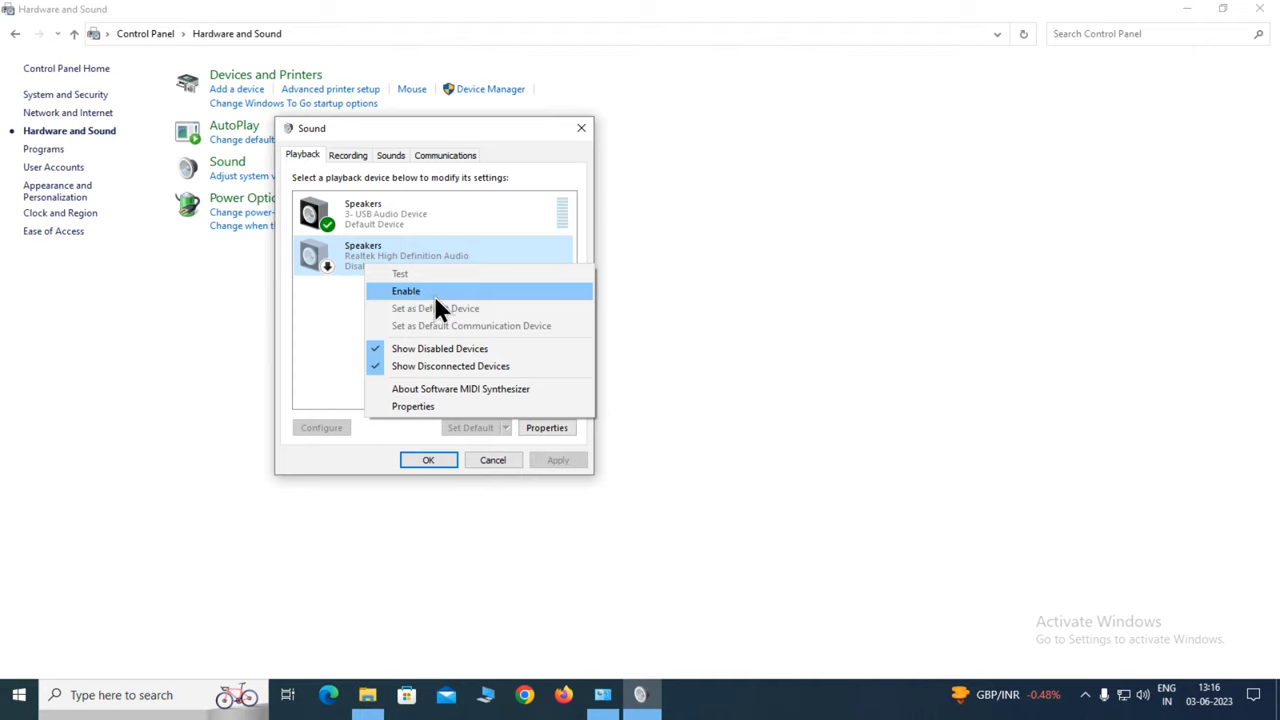
click(433, 292)
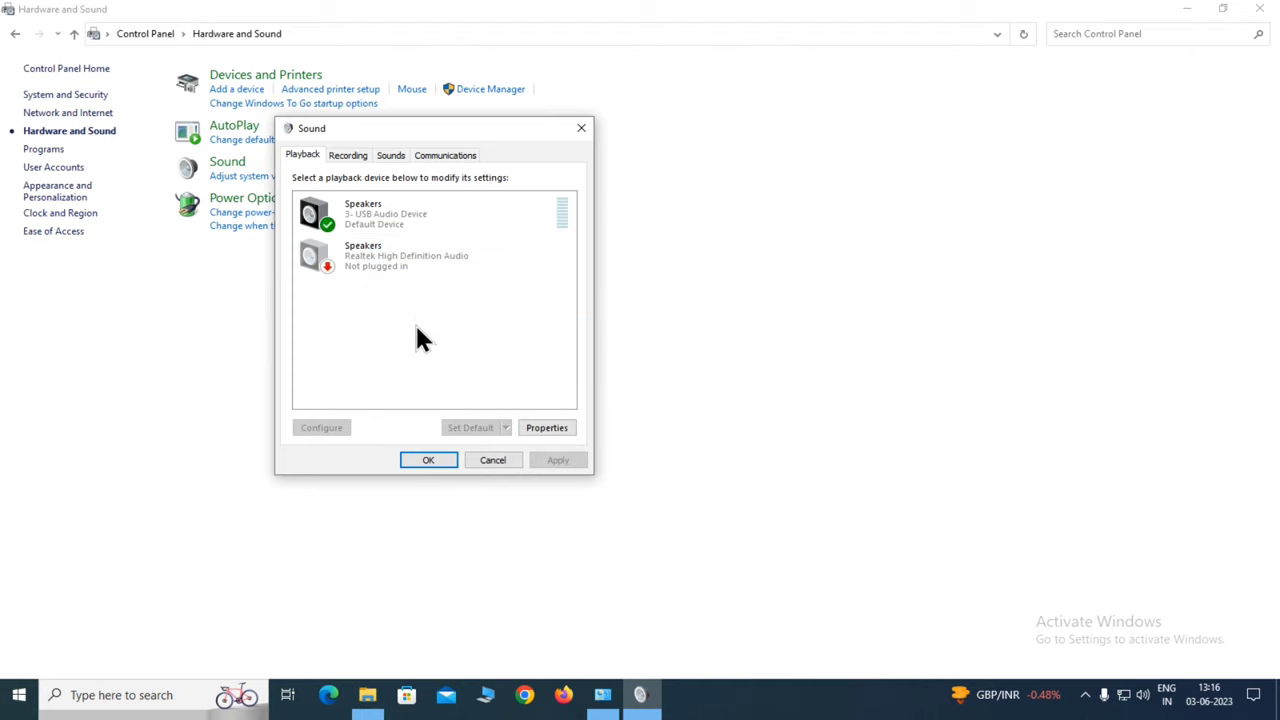
- Test the USB Audio Device speakers, then confirm the Sound dialog and close Control Panel
click(403, 217)
right_click(405, 224)
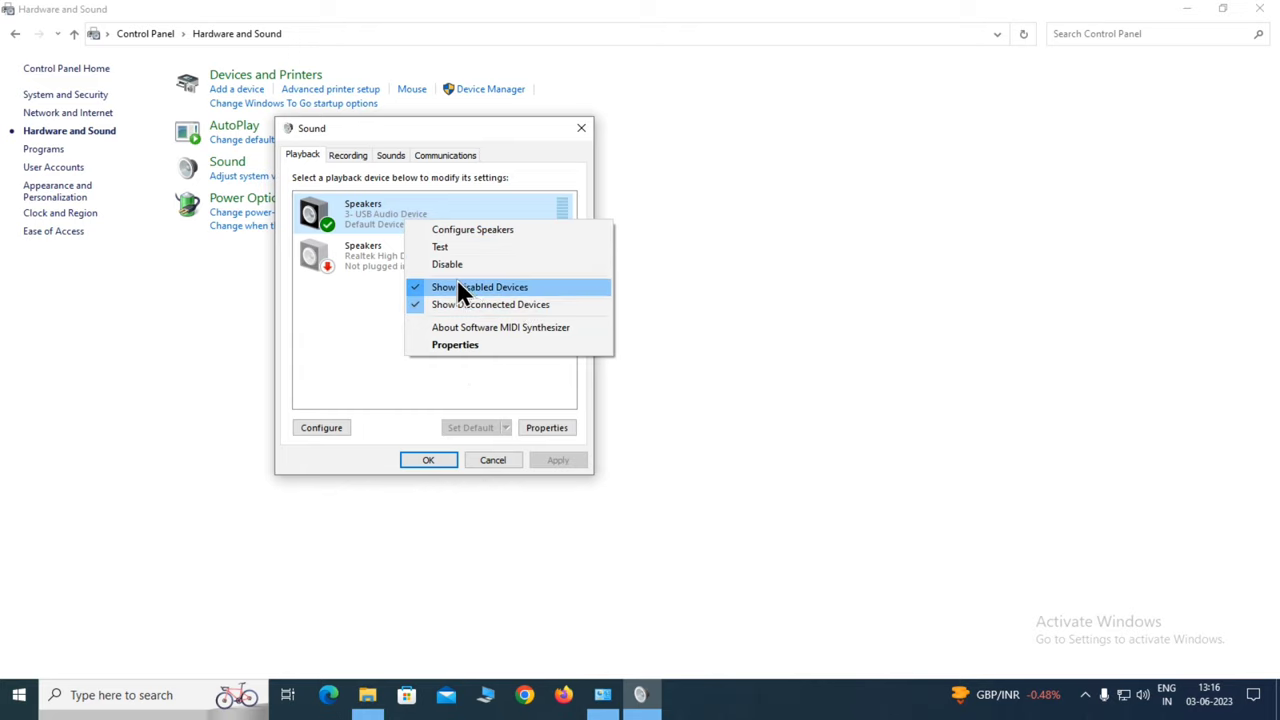
click(472, 250)
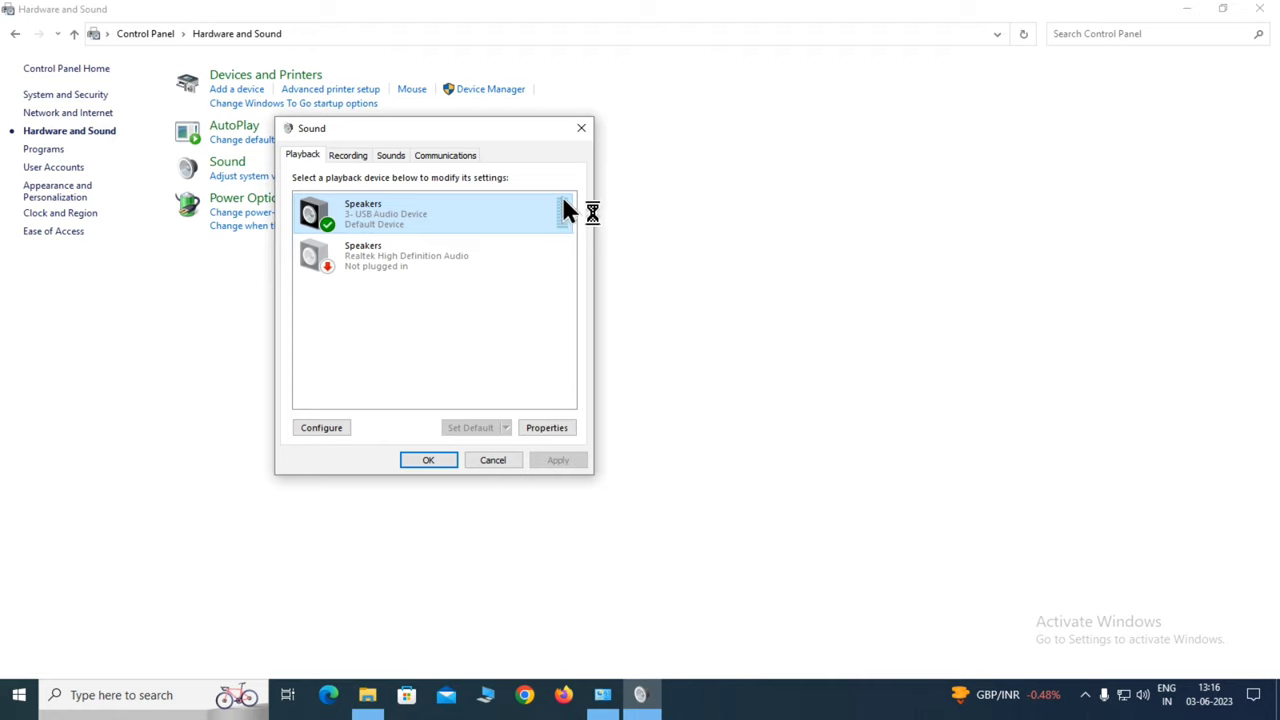
right_click(420, 210)
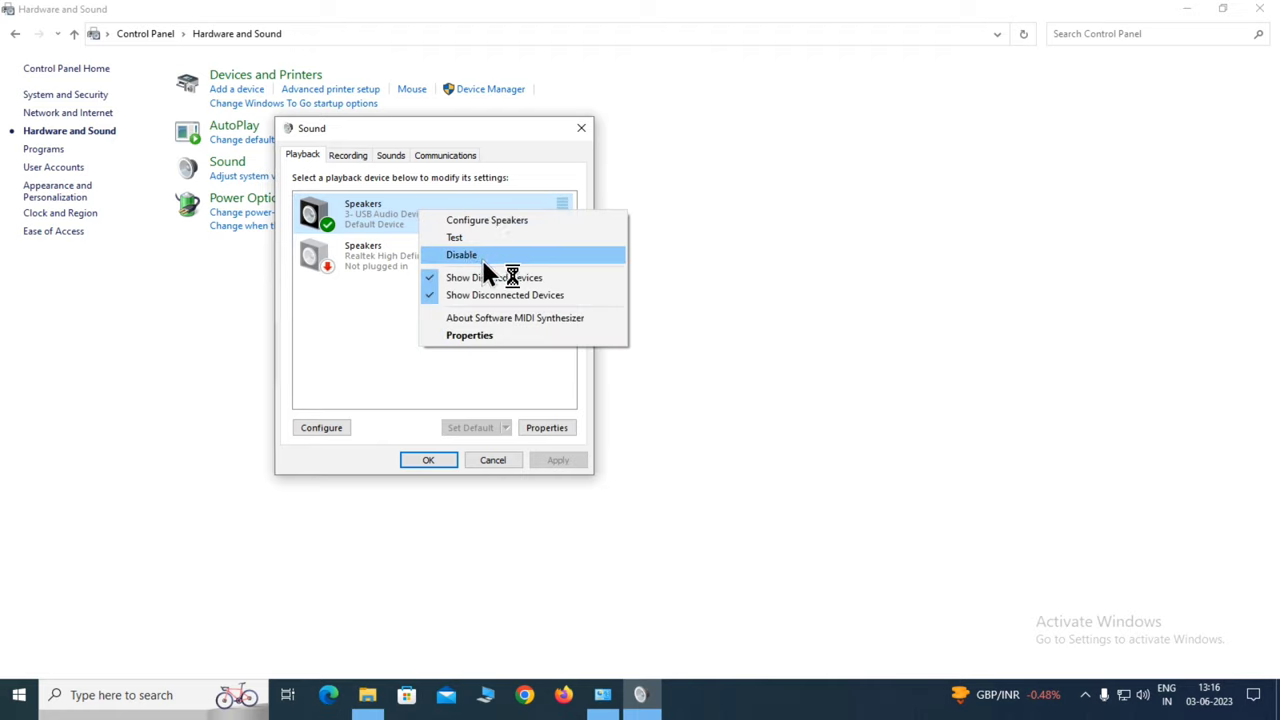
click(455, 238)
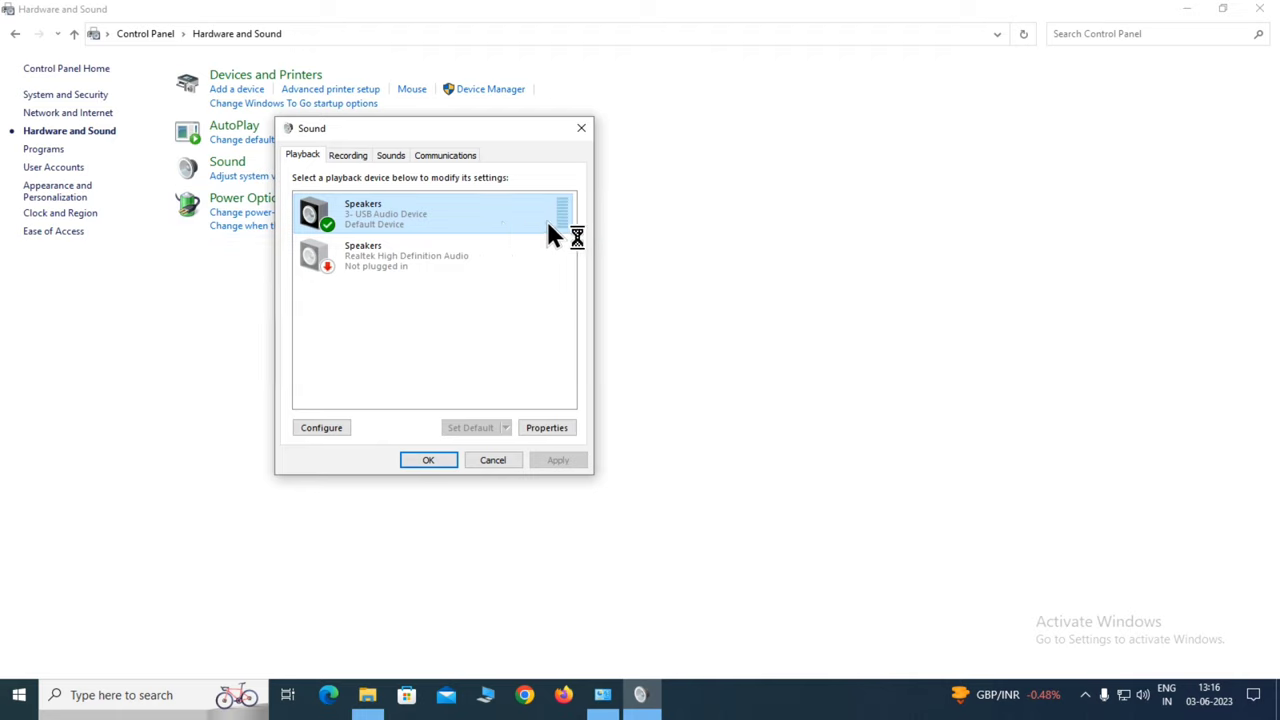
click(425, 461)
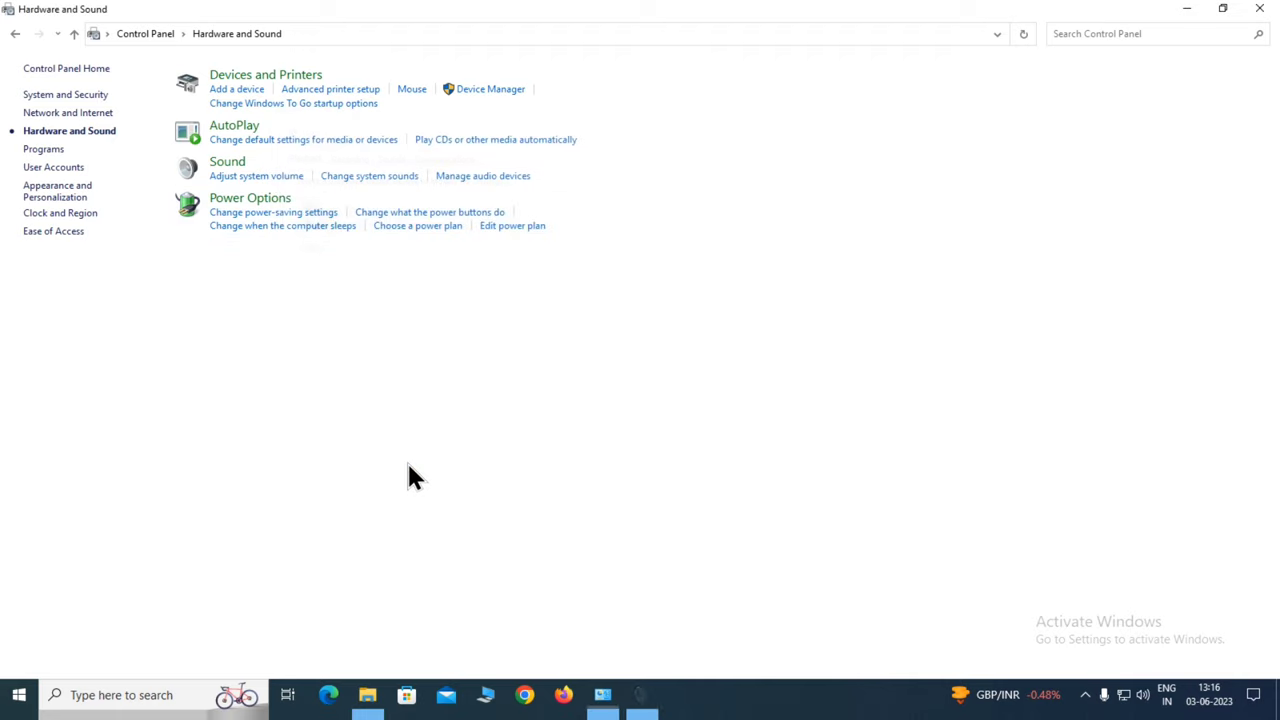
click(1259, 9)
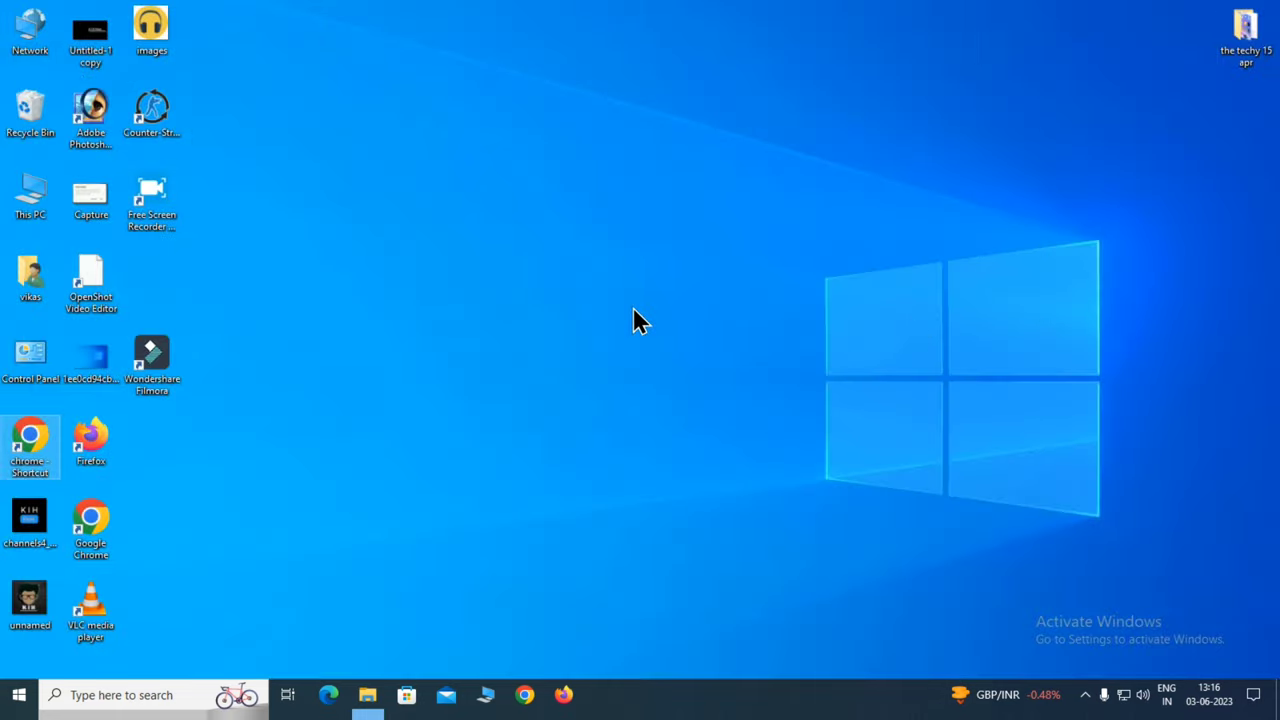
right_click(451, 188)
click(483, 235)
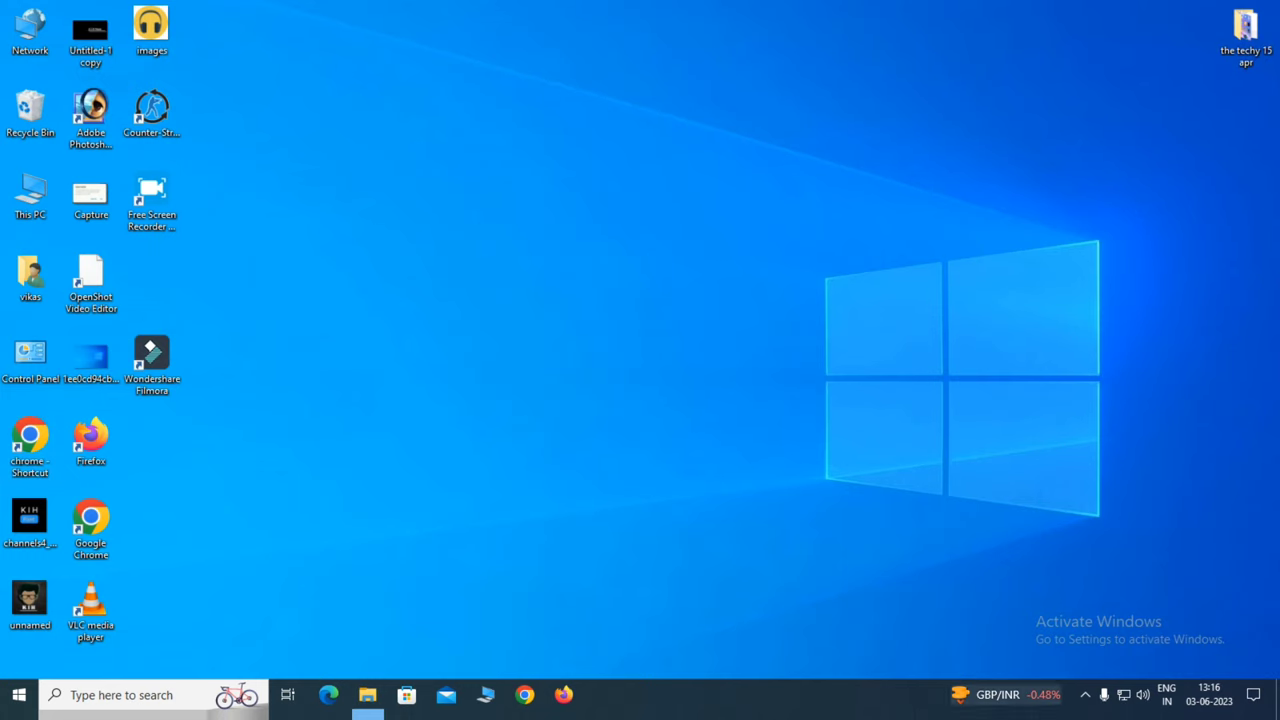
right_click(1142, 696)
key(Escape)
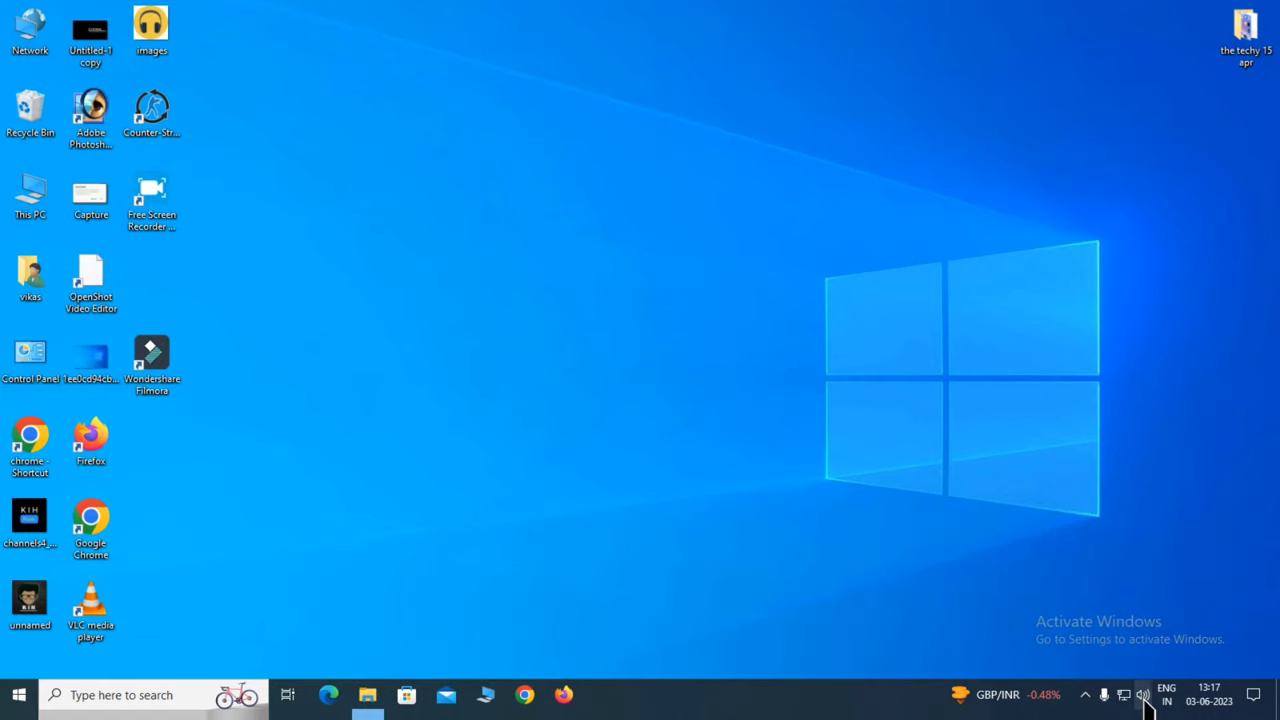
- Check the available output devices in the Windows Sound settings and close the settings
right_click(1143, 698)
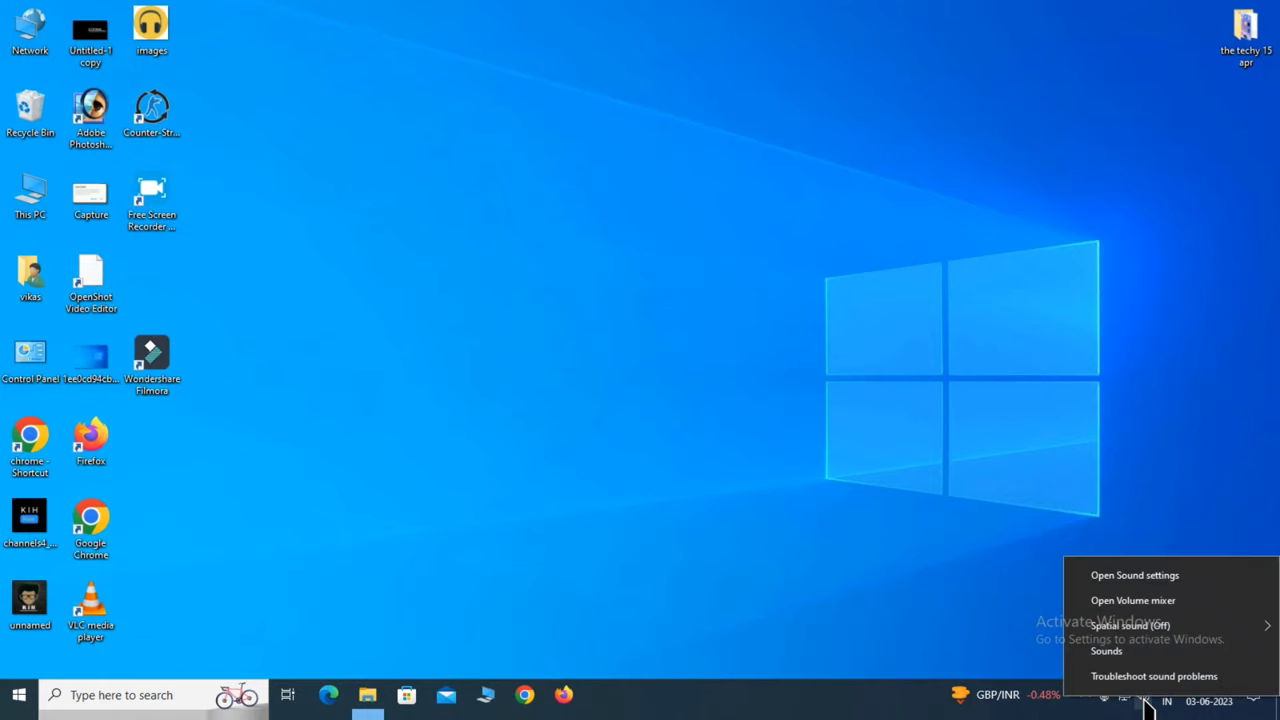
click(1171, 581)
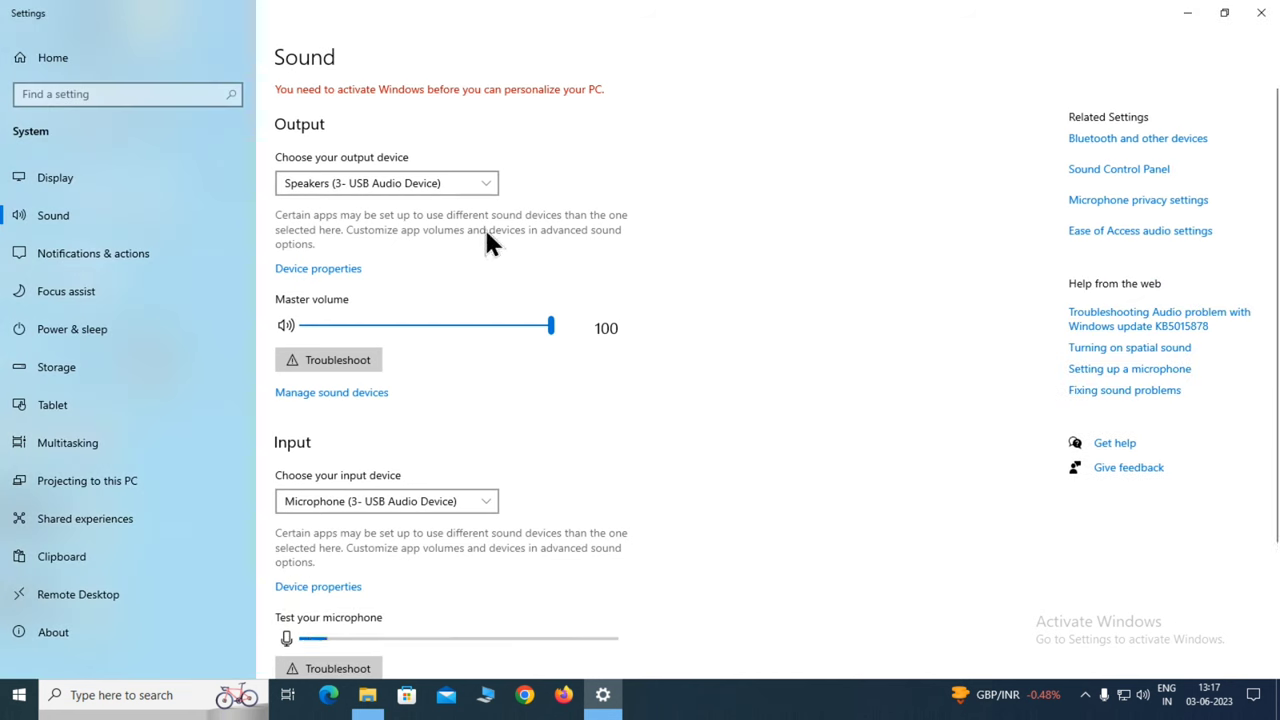
click(378, 190)
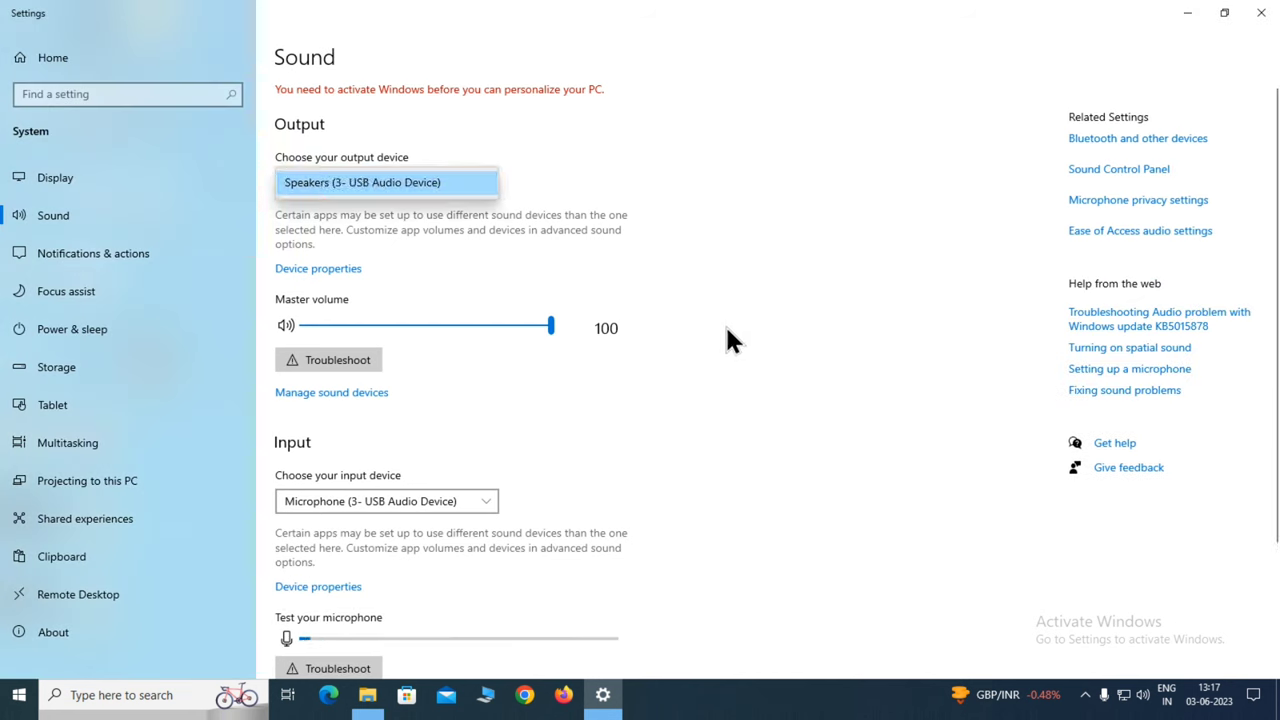
click(736, 361)
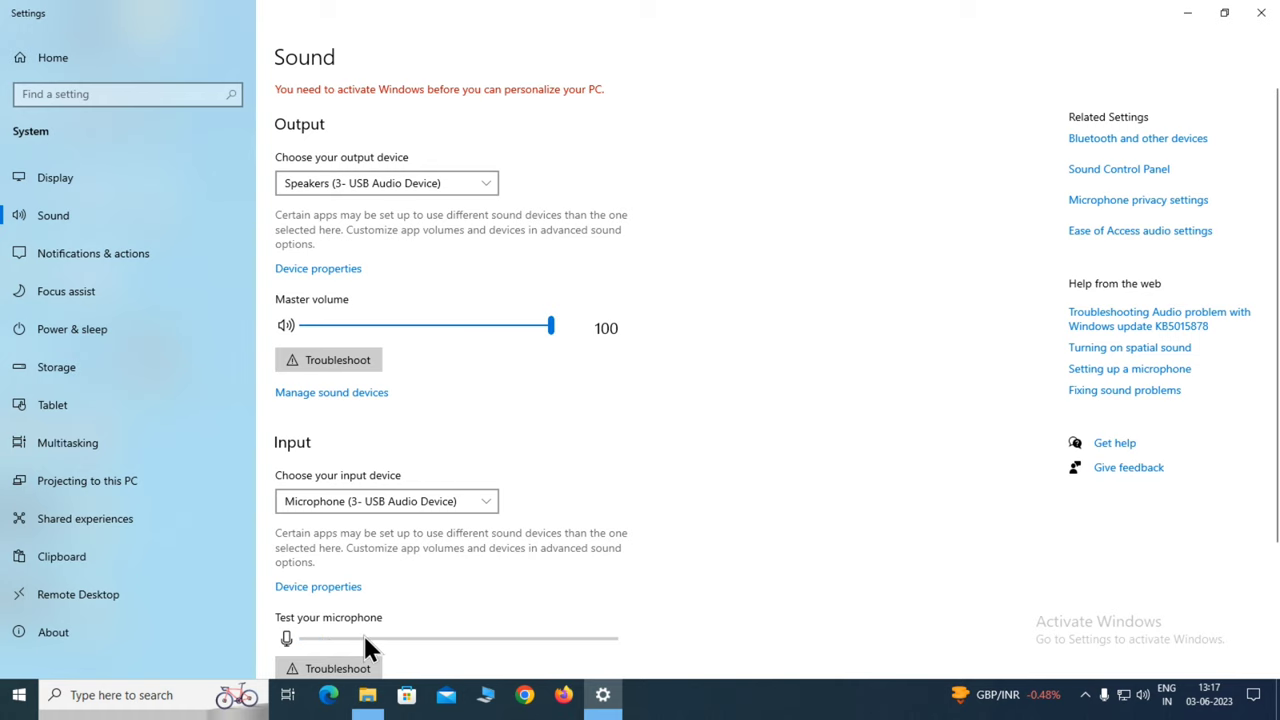
click(1266, 13)
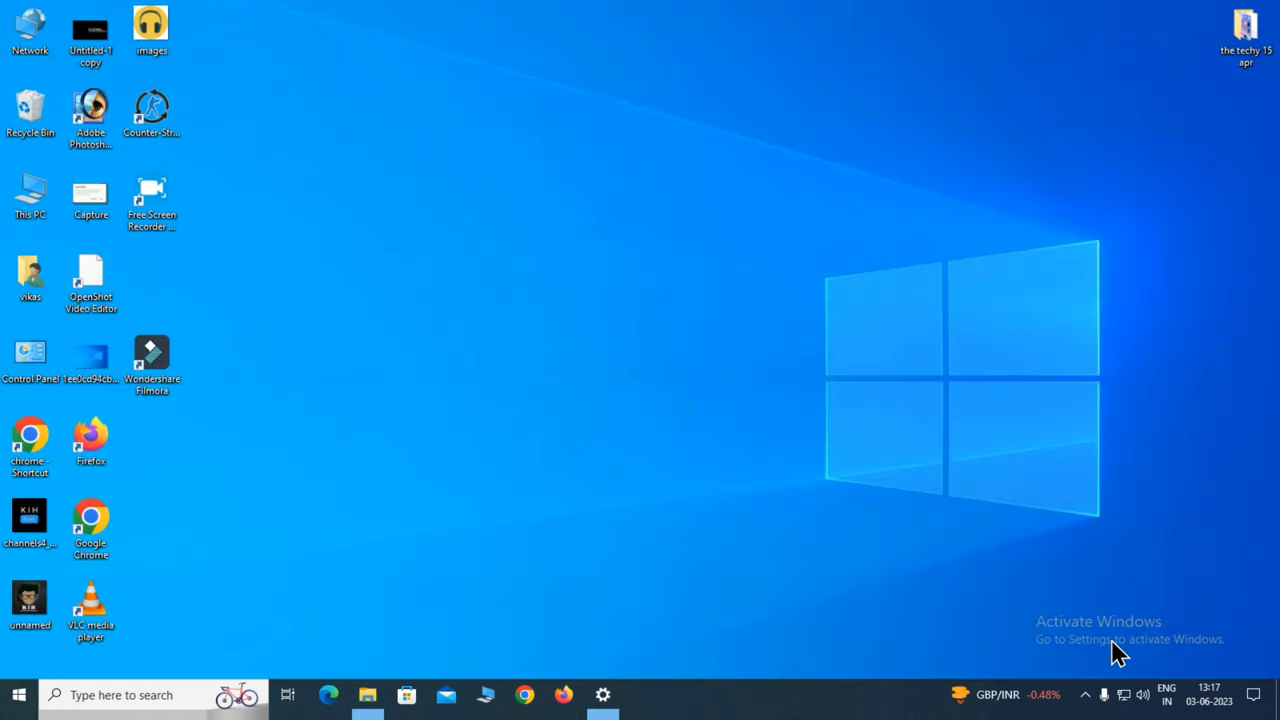
- Run the Windows troubleshooter for sound problems
right_click(1146, 699)
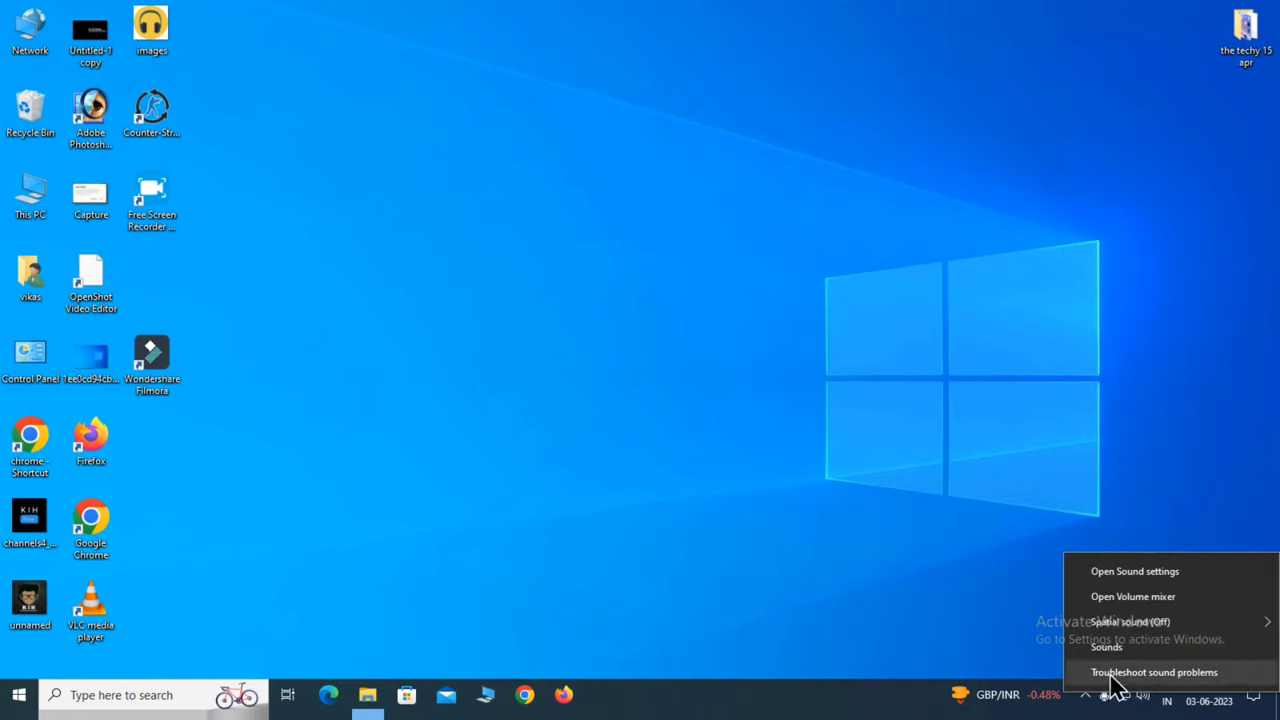
click(1180, 672)
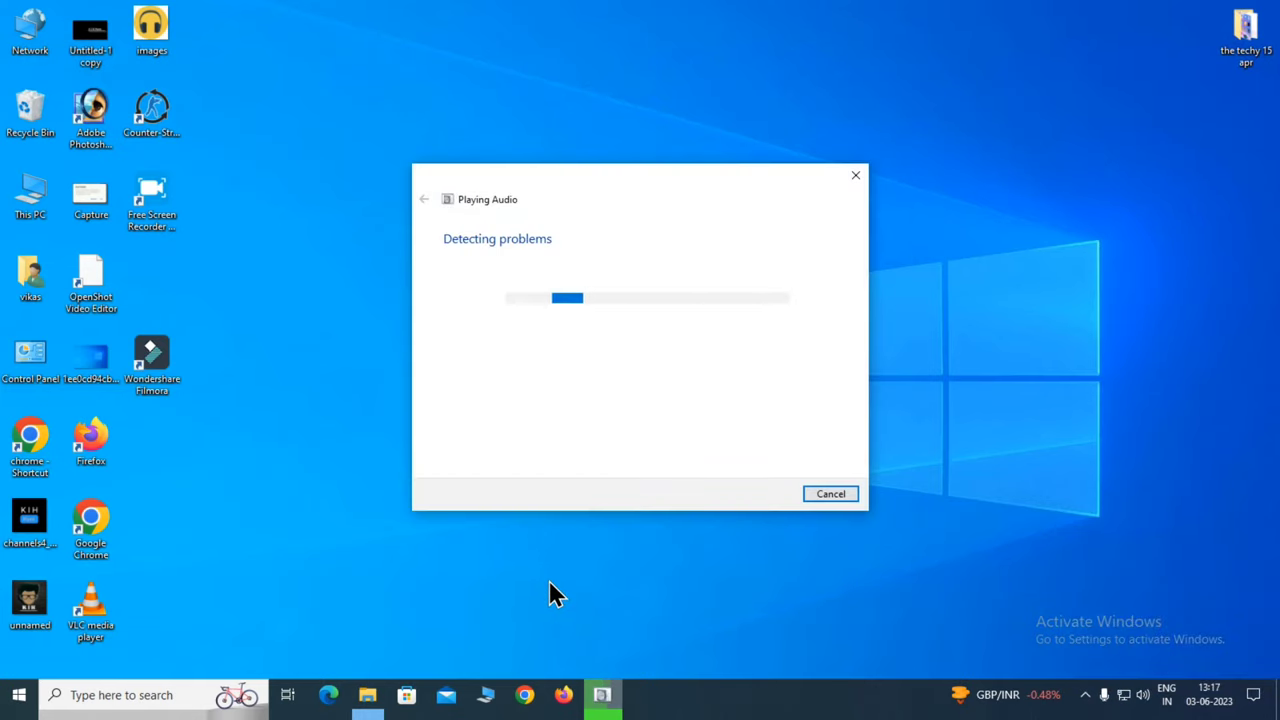